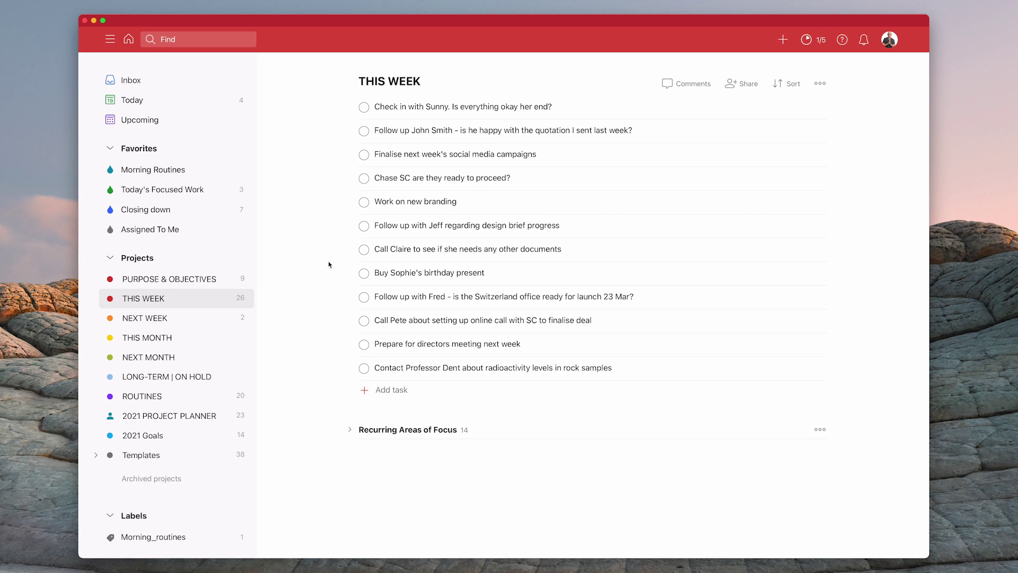
Step: Multi-select the eight communication tasks, from the first check-in to the radioactivity levels task
left_click(474, 106, "shift")
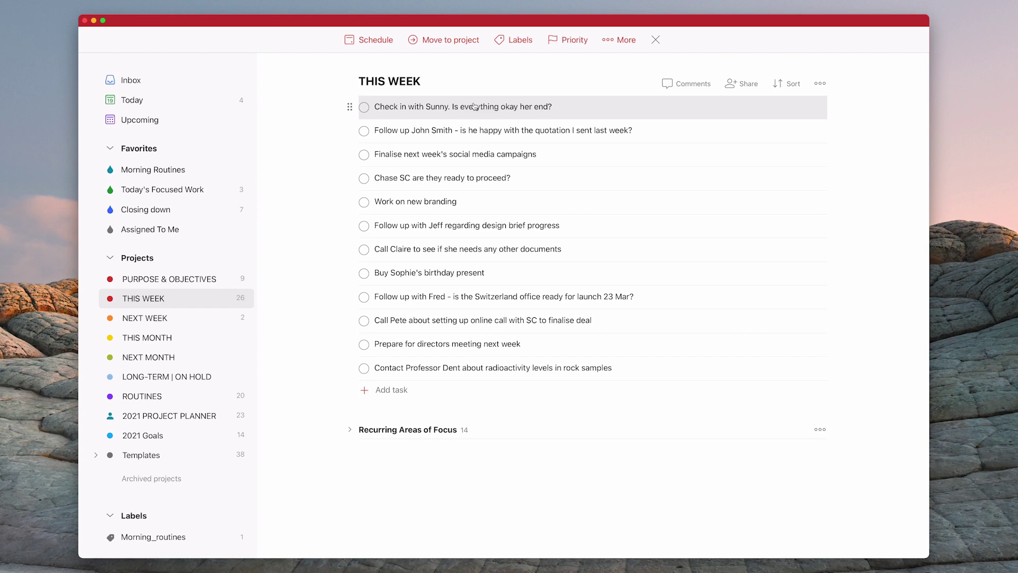
left_click(483, 130, "shift")
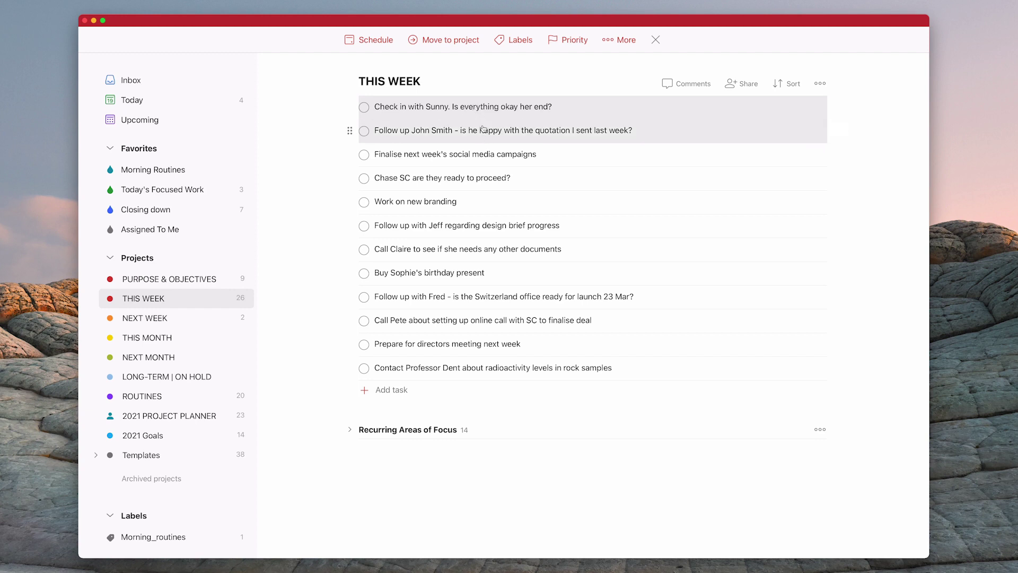
left_click(473, 178, "shift")
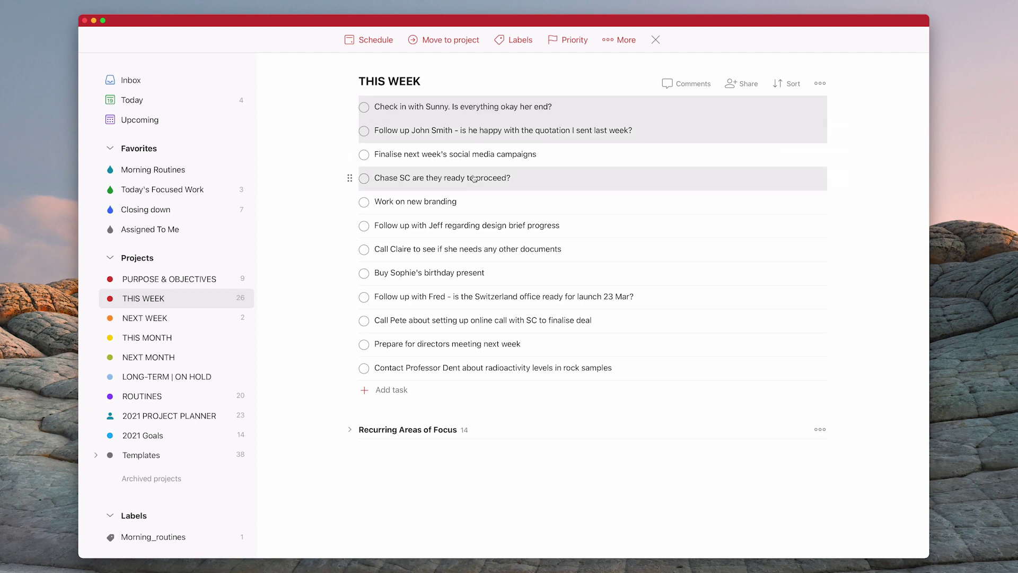
left_click(475, 225, "shift")
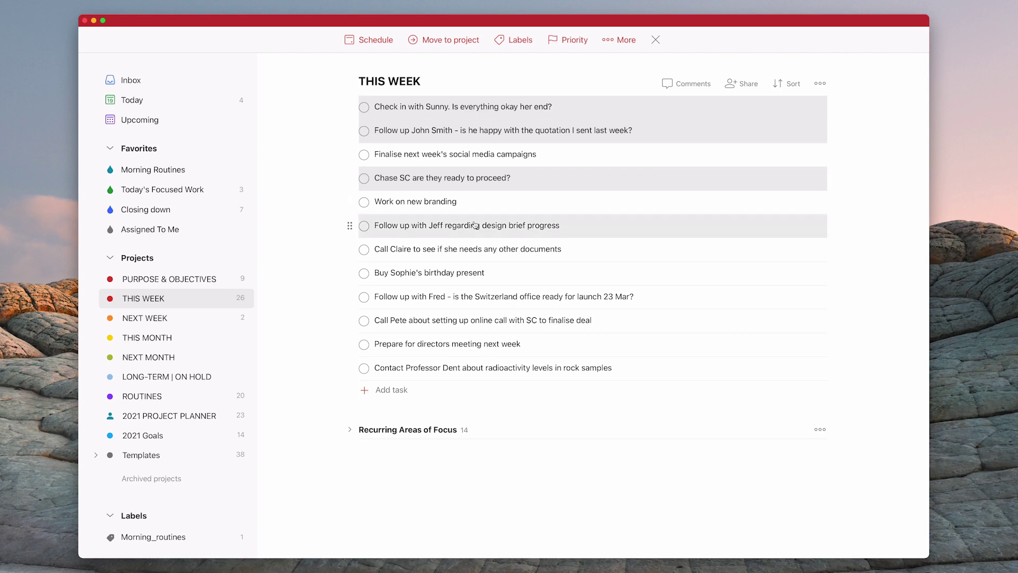
left_click(482, 249, "shift")
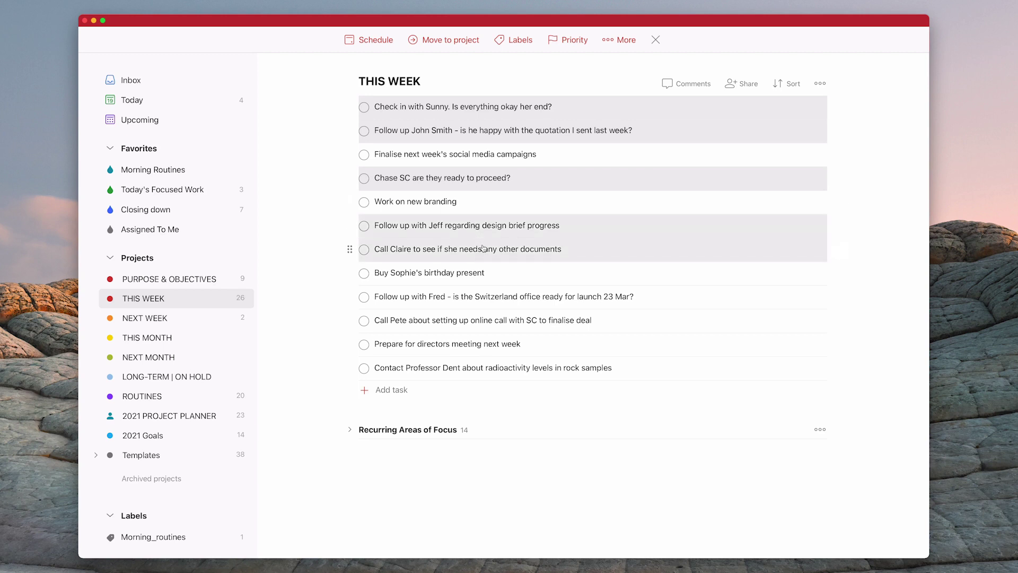
left_click(486, 293)
left_click(484, 322)
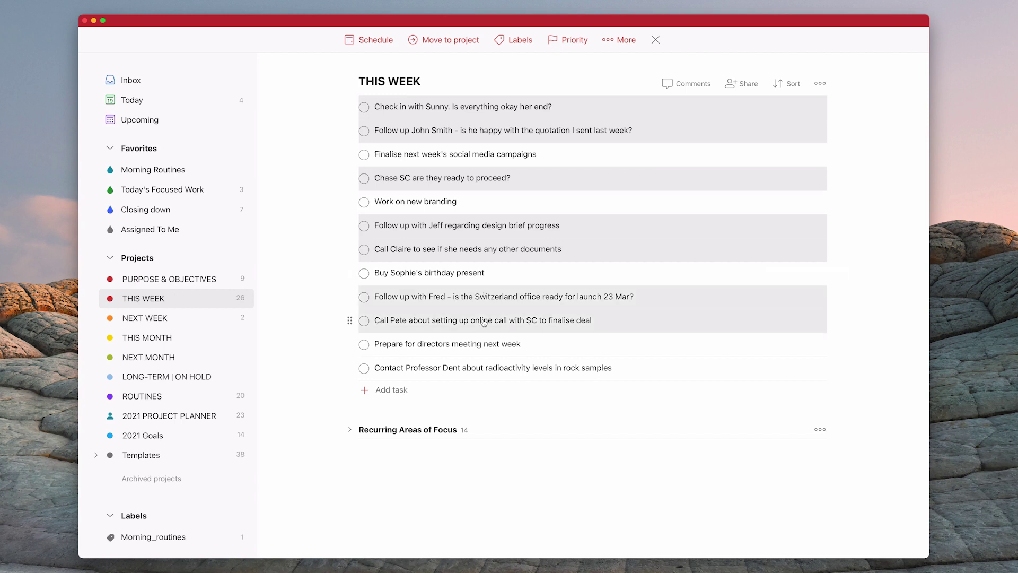
left_click(482, 366)
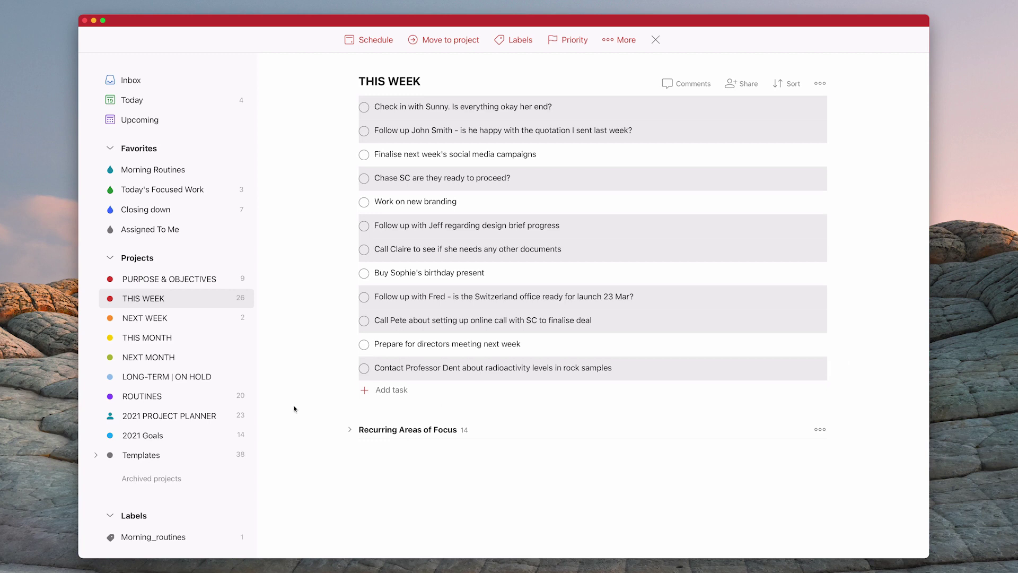
Step: Create a new label named 'Communication' from the selected tasks' label picker
left_click(519, 40)
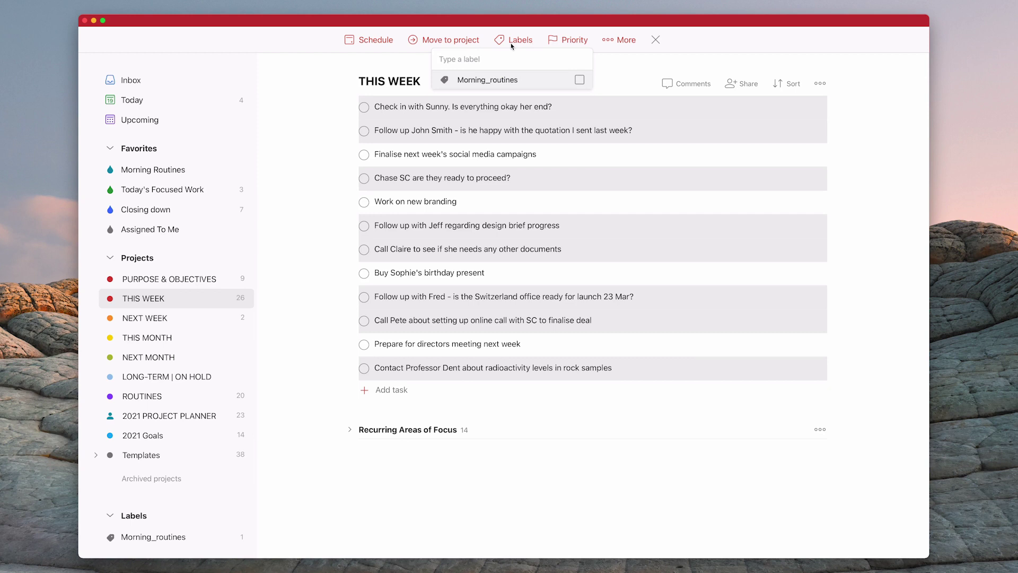
type("COmmunica")
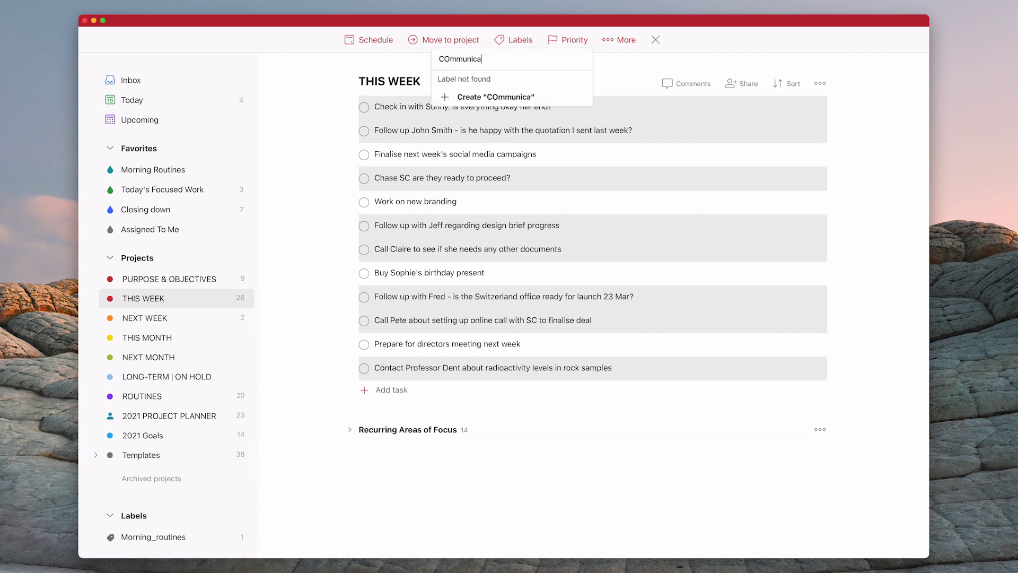
type("tion")
left_click(449, 59)
key("BackSpace")
type("o")
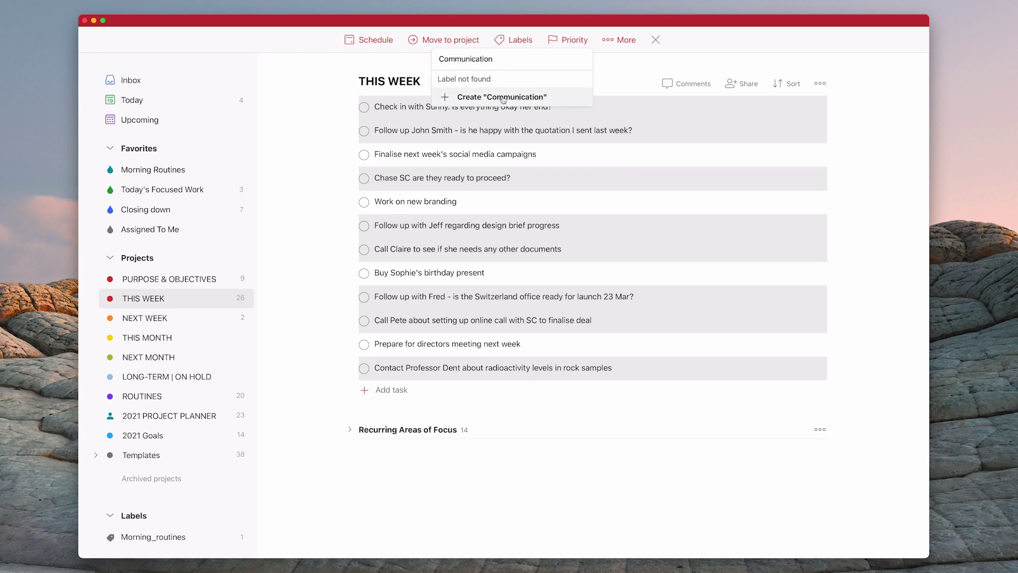
left_click(503, 98)
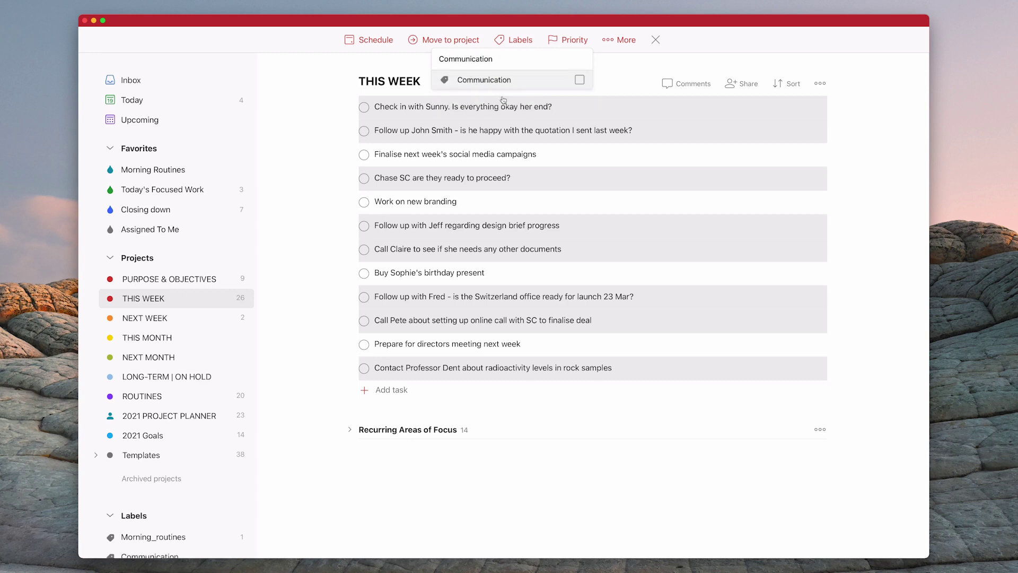
Step: Apply the Communication label to all eight selected tasks
left_click(580, 81)
left_click(579, 81)
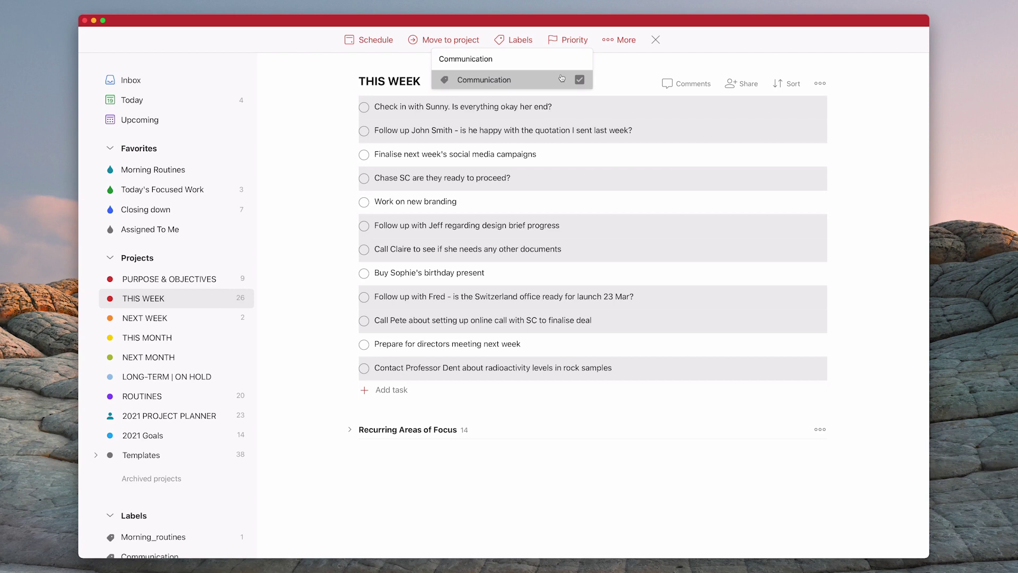
left_click(561, 79)
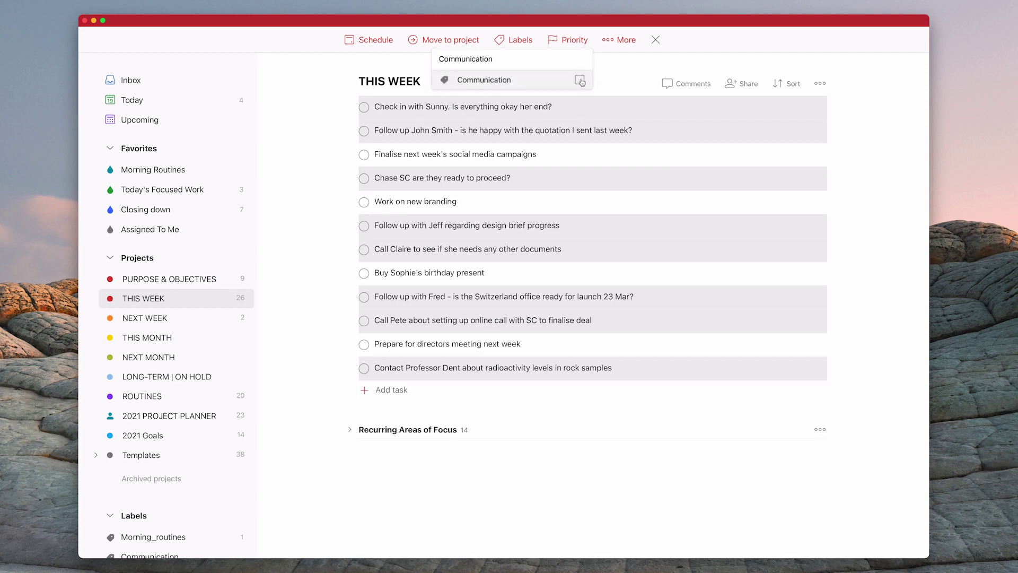
left_click(258, 229)
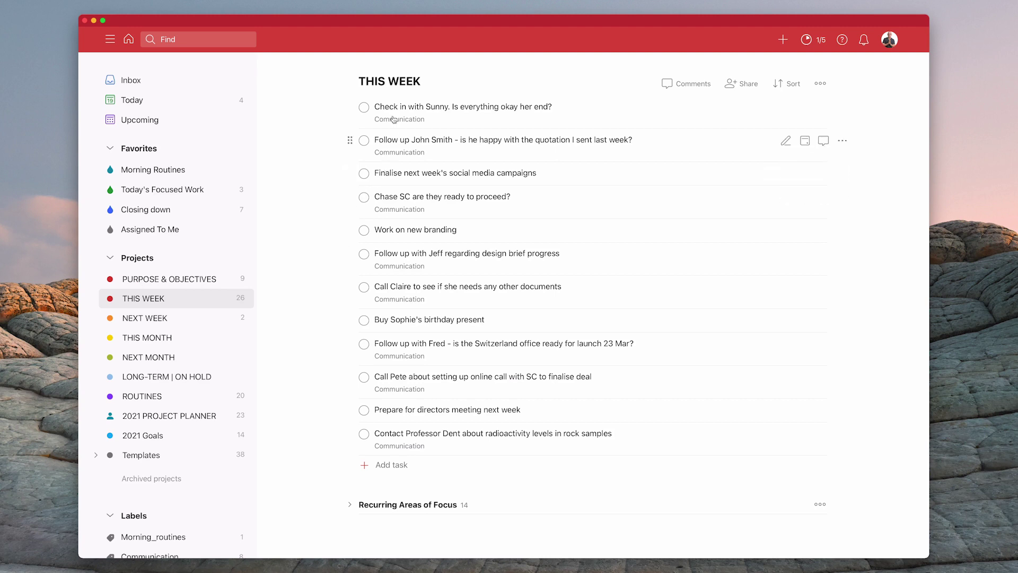
Step: Change the Communication label's colour to red and save it
scroll(239, 380, "down", 3)
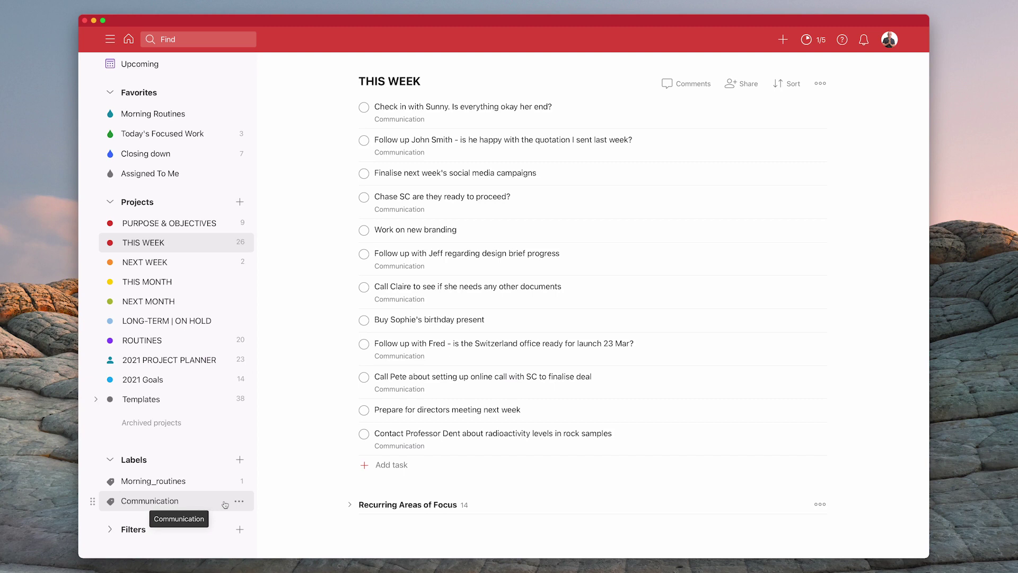
left_click(240, 503)
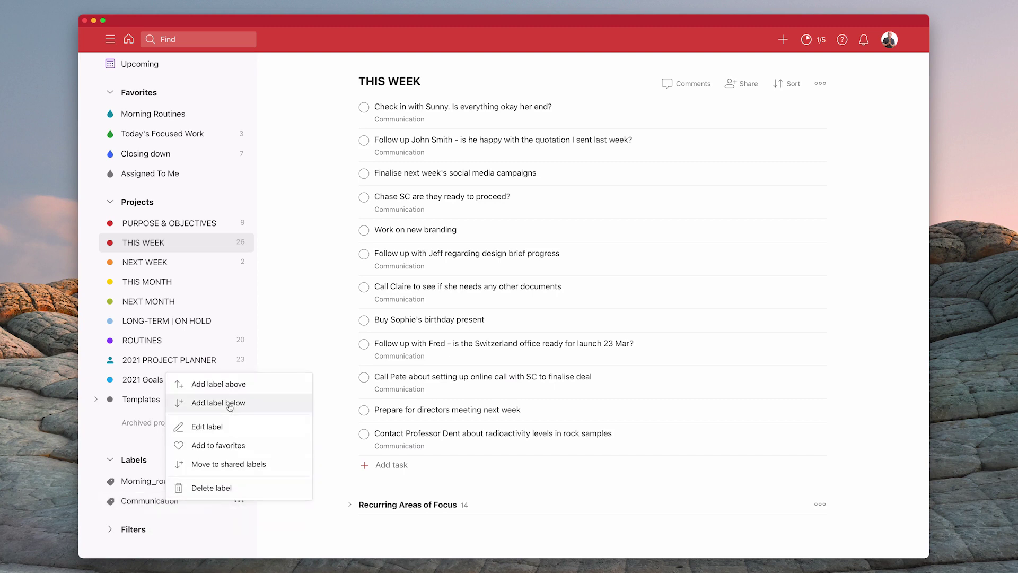
left_click(211, 428)
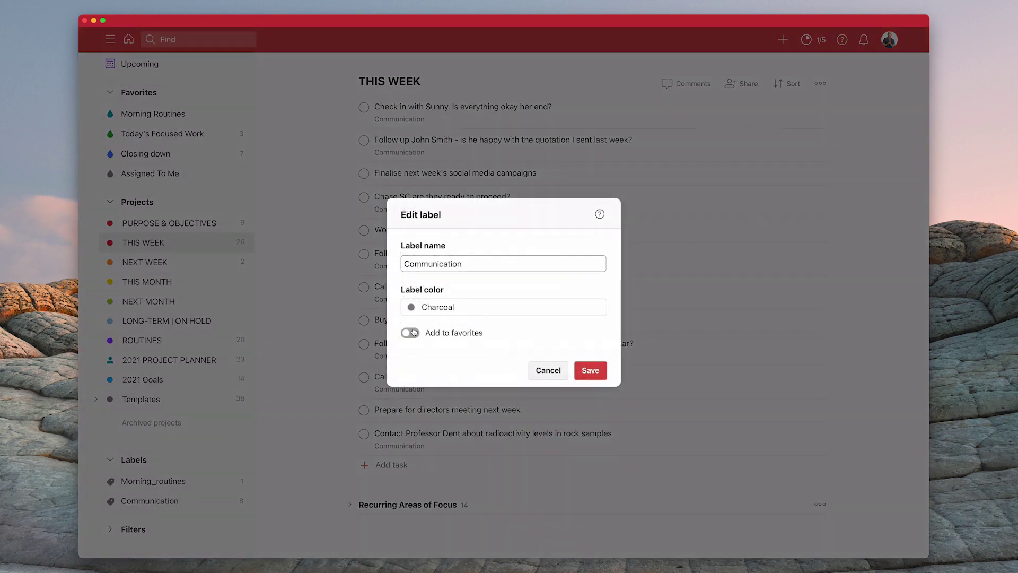
left_click(455, 314)
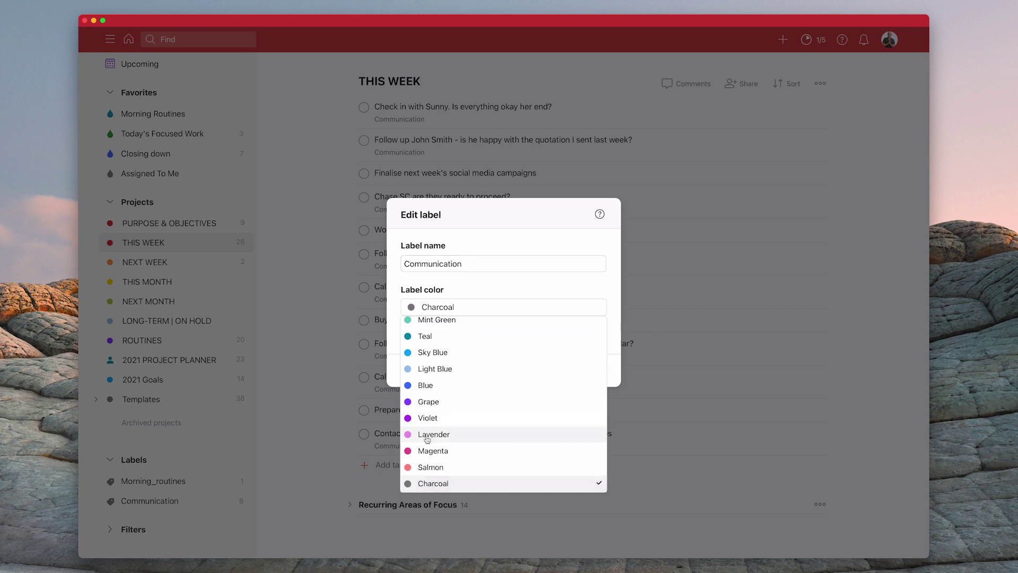
scroll(427, 435, "down", 2)
scroll(428, 438, "up", 3)
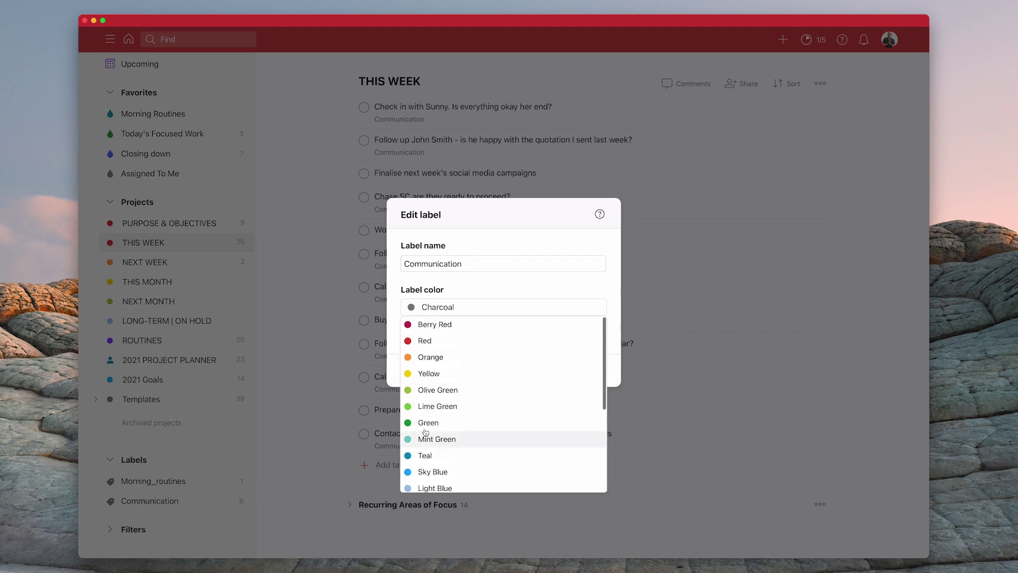
left_click(429, 342)
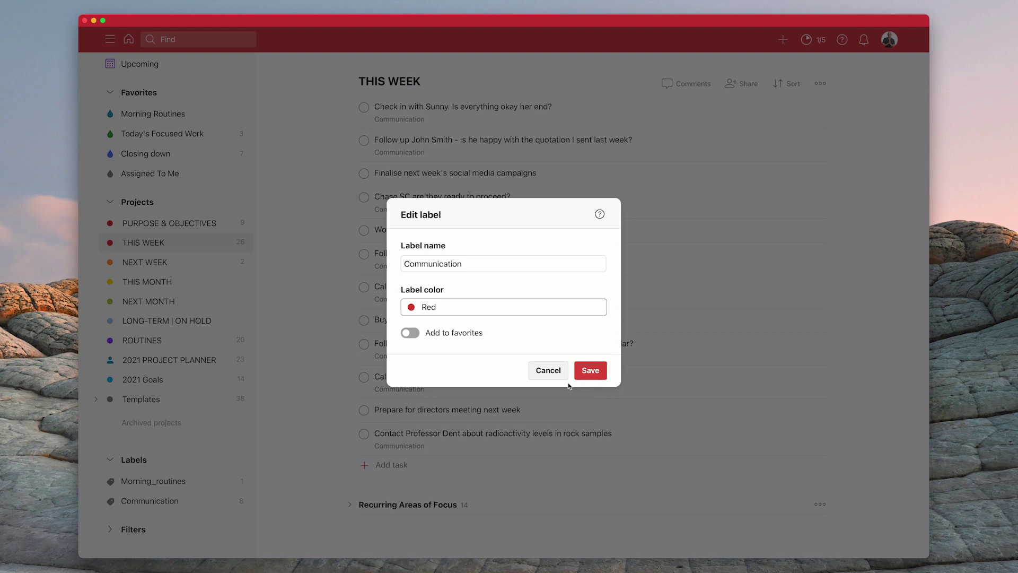
left_click(601, 377)
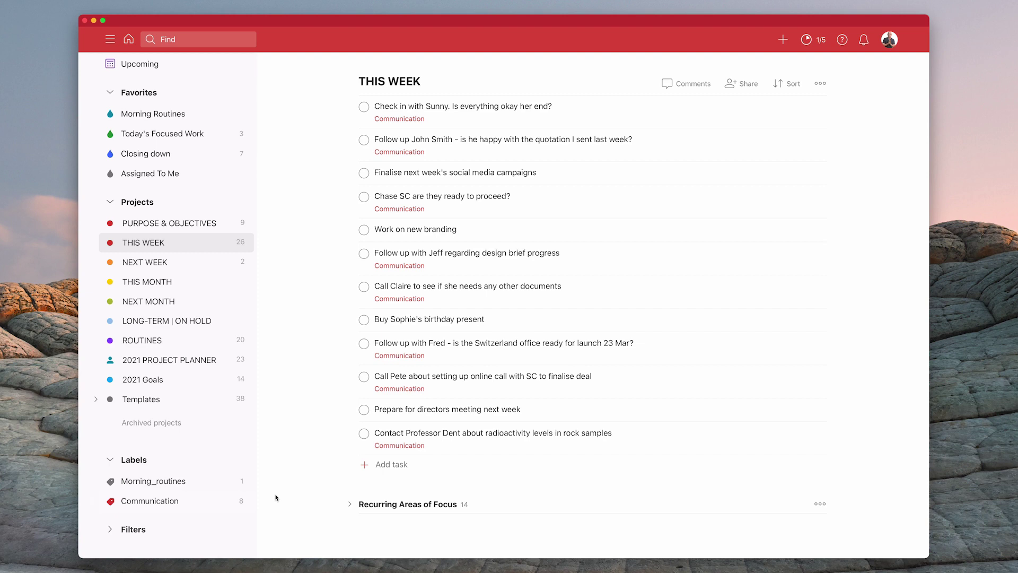
Step: Compare the Communication label view with THIS WEEK, then select the Sunny check-in task
left_click(157, 503)
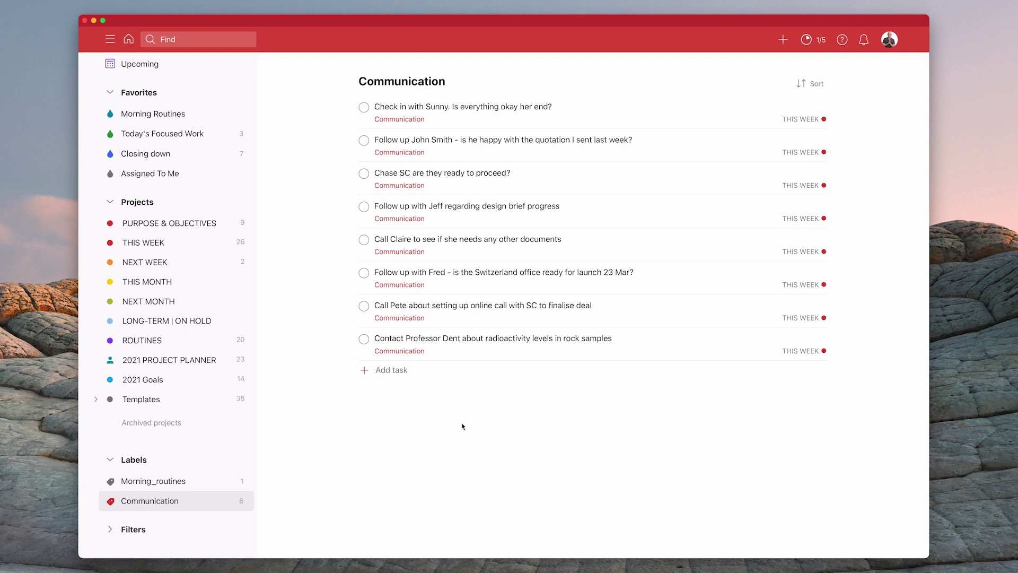
left_click(137, 243)
mouse_move(347, 107)
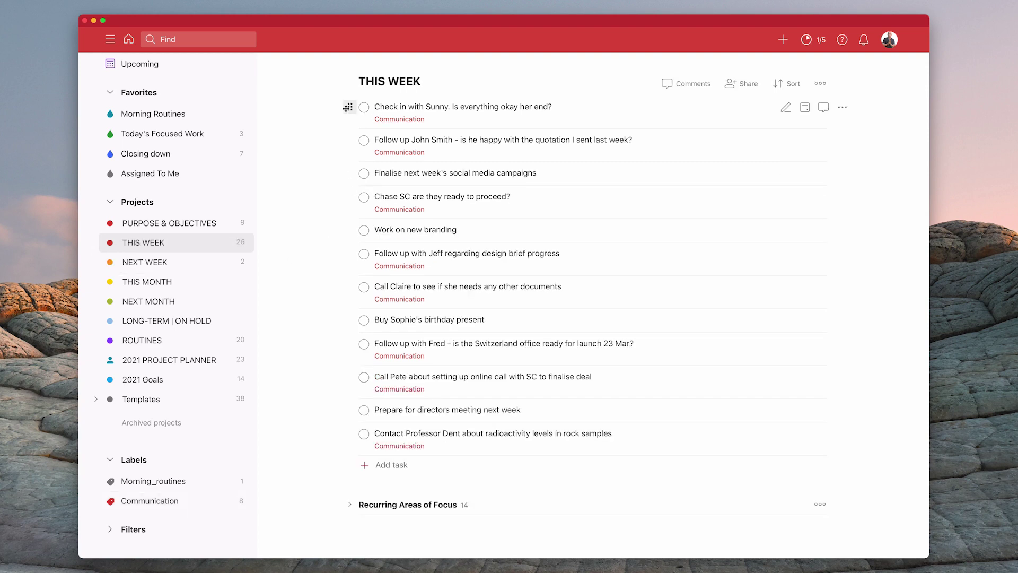
left_click(185, 498)
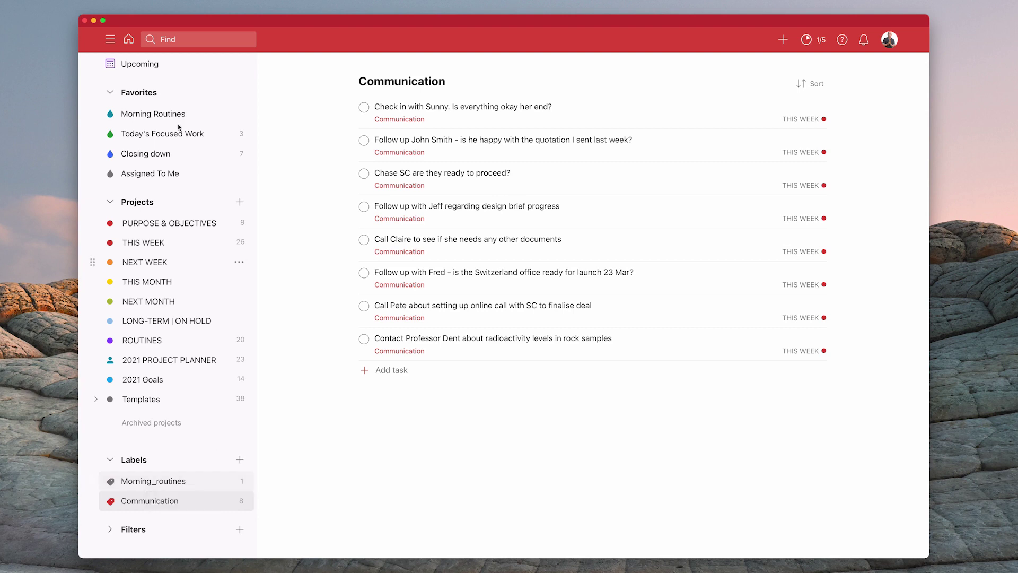
left_click(148, 244)
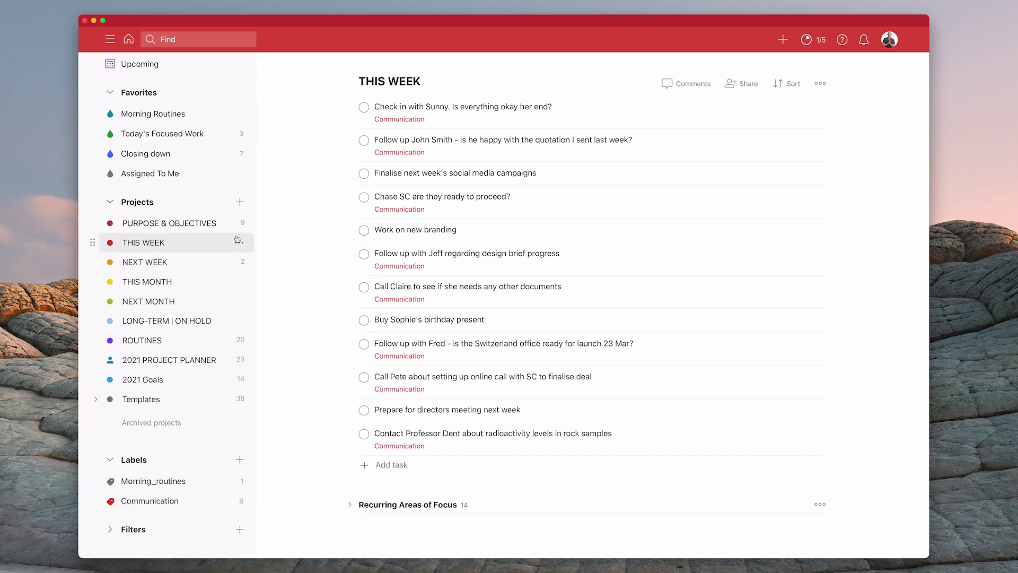
left_click(171, 502)
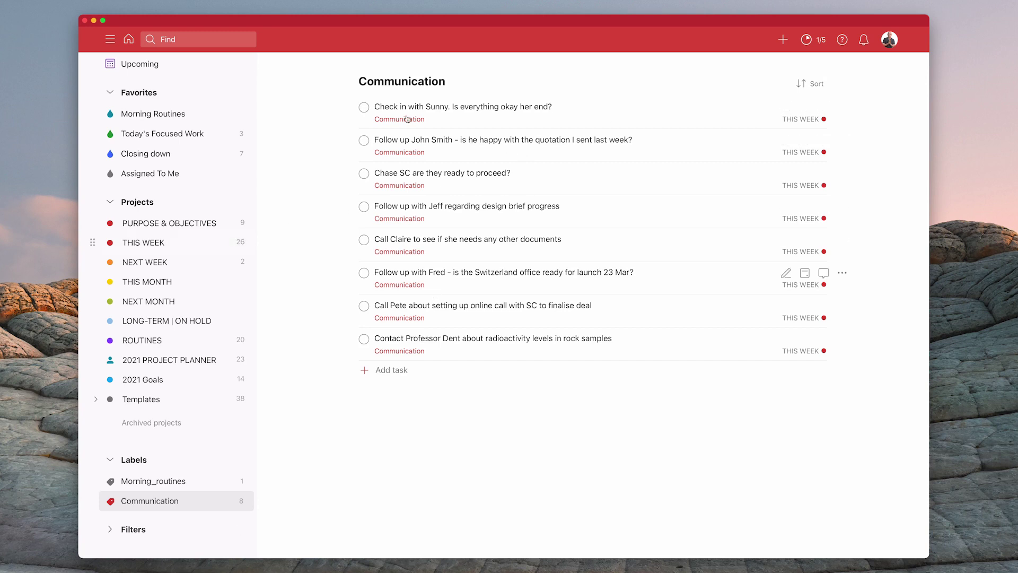
left_click(469, 109, "super")
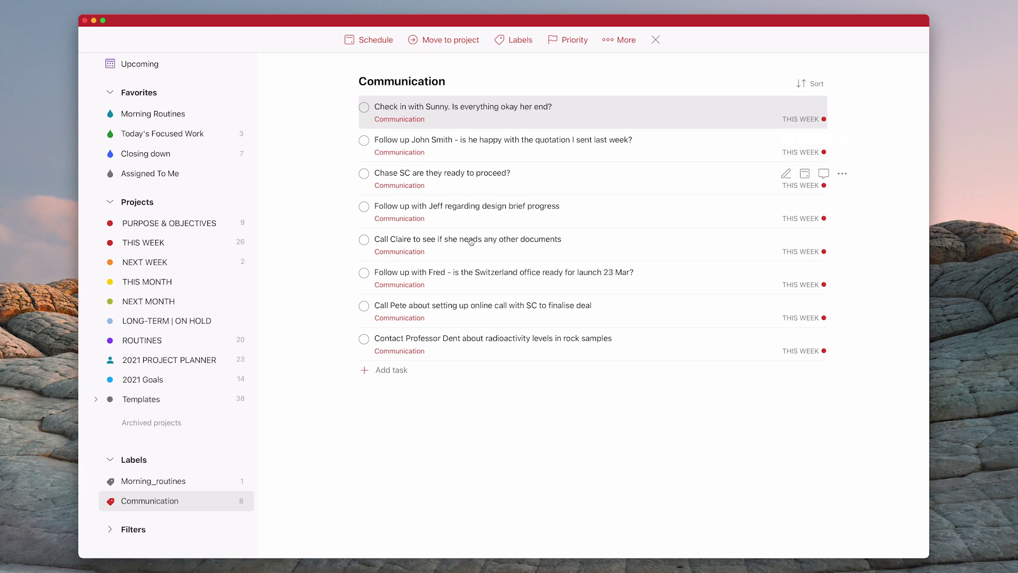
Step: Select all eight labelled tasks and schedule them for Monday 22 March
left_click(479, 343, "shift")
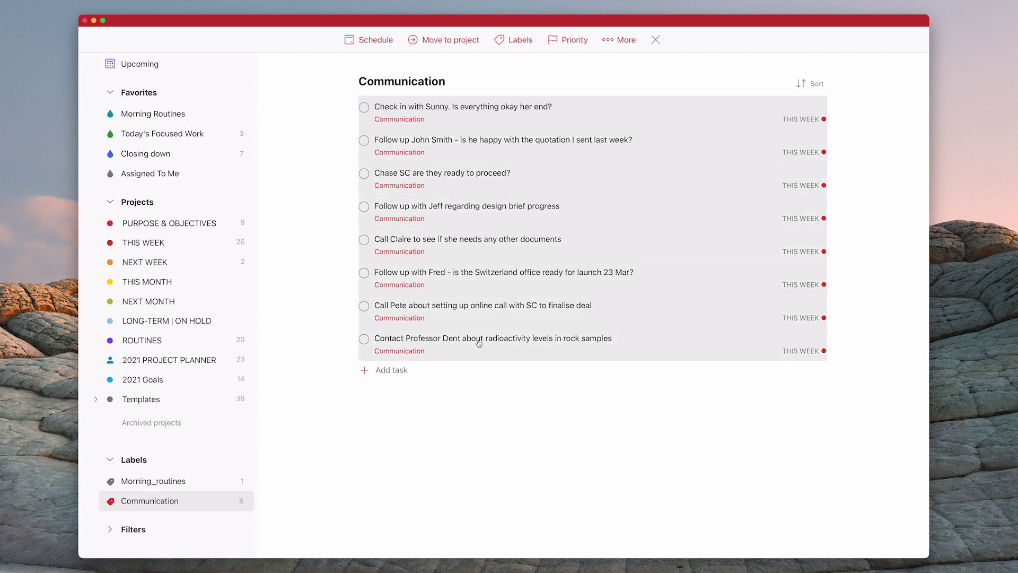
left_click(372, 44)
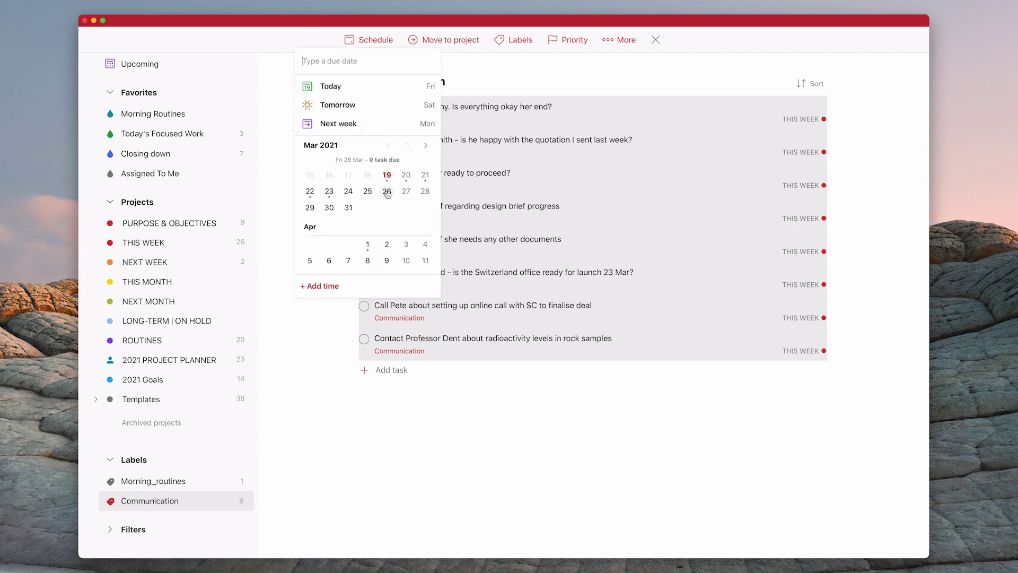
left_click(310, 192)
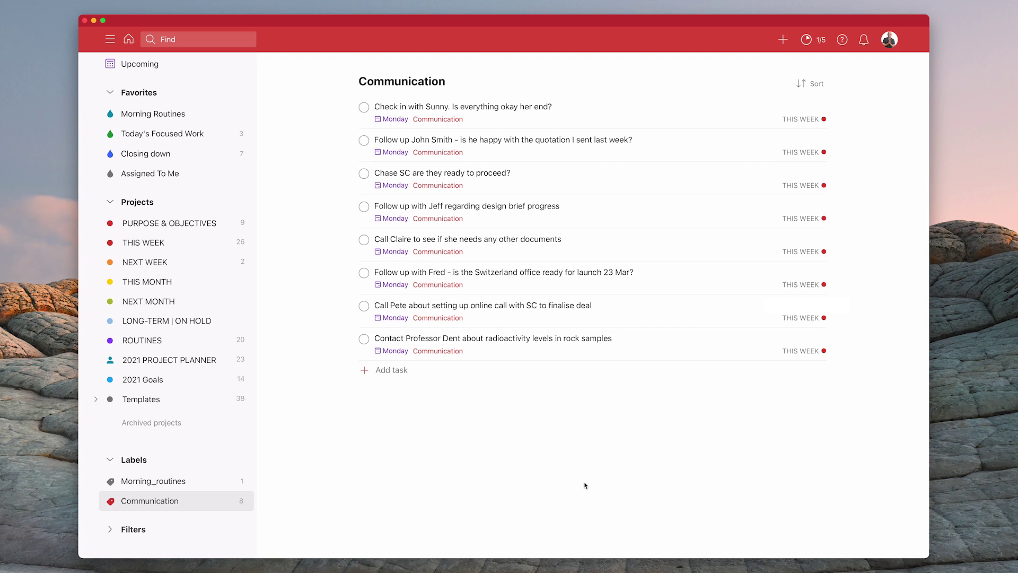
left_click(145, 242)
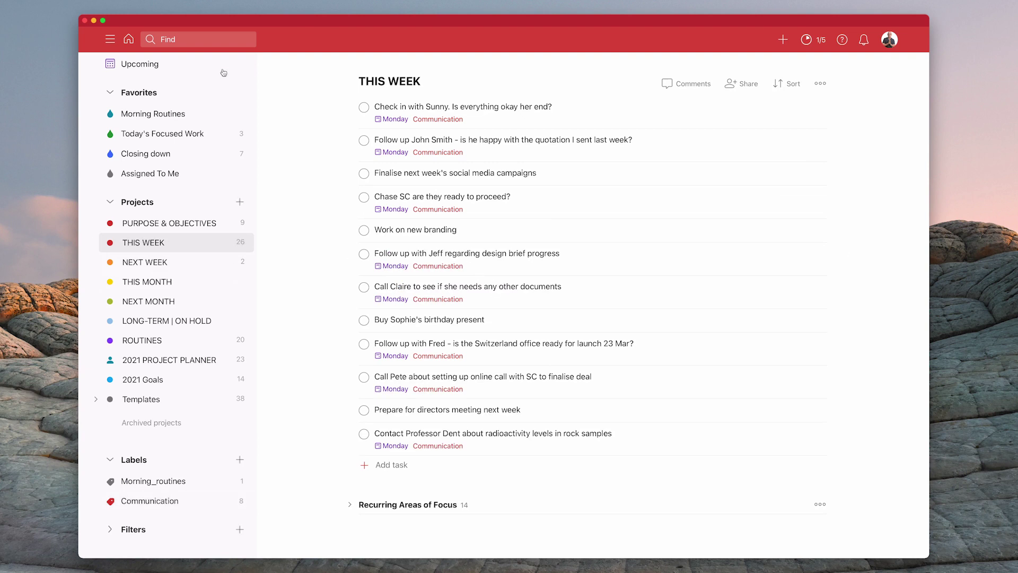
left_click(218, 42)
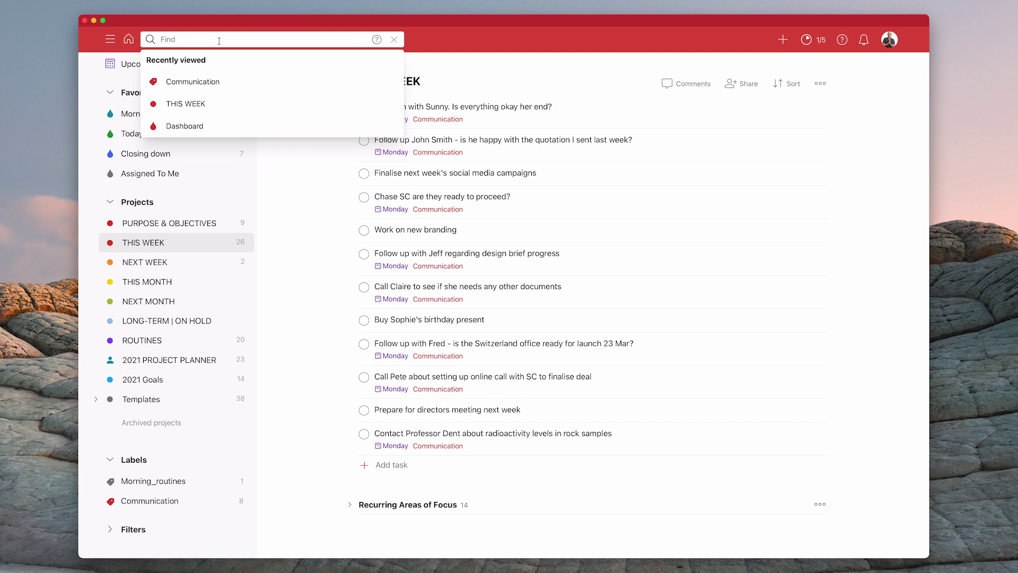
type("#")
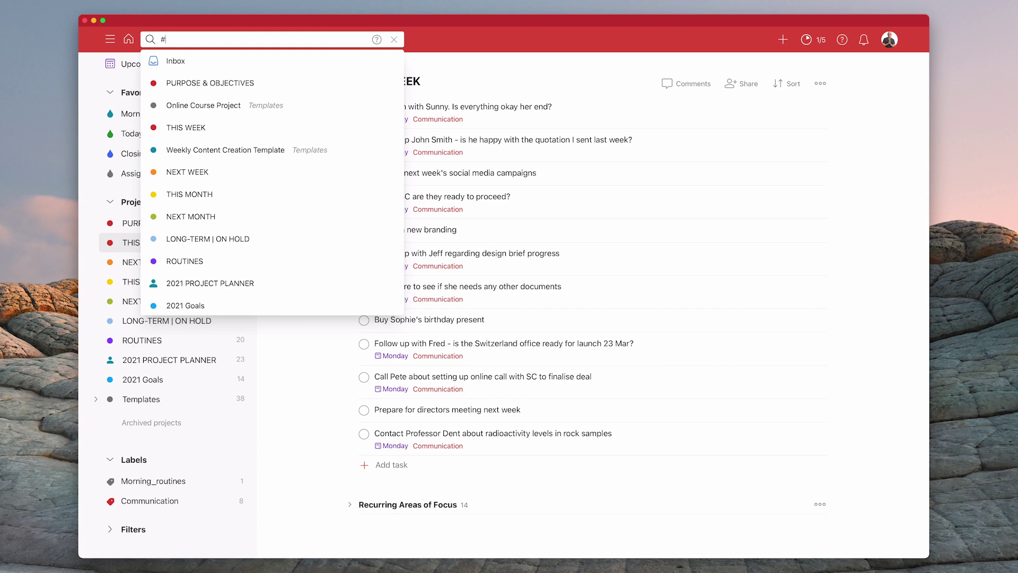
type("NEXT")
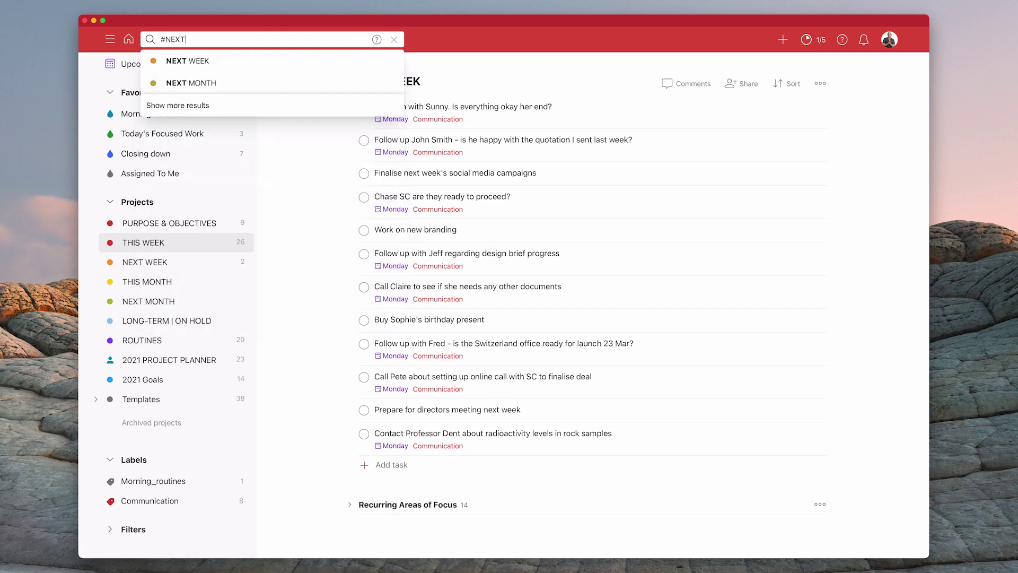
left_click(222, 62)
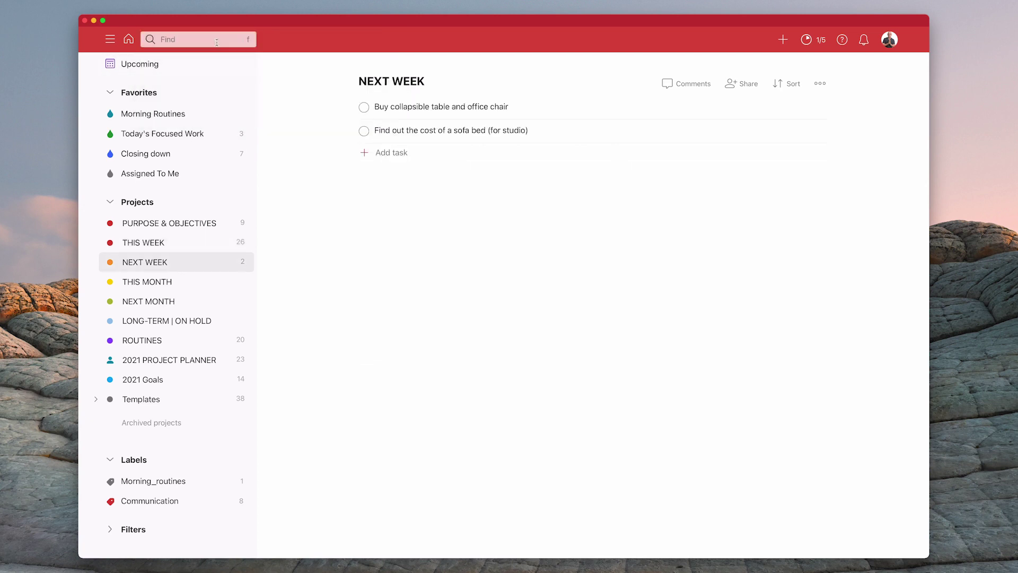
left_click(199, 41)
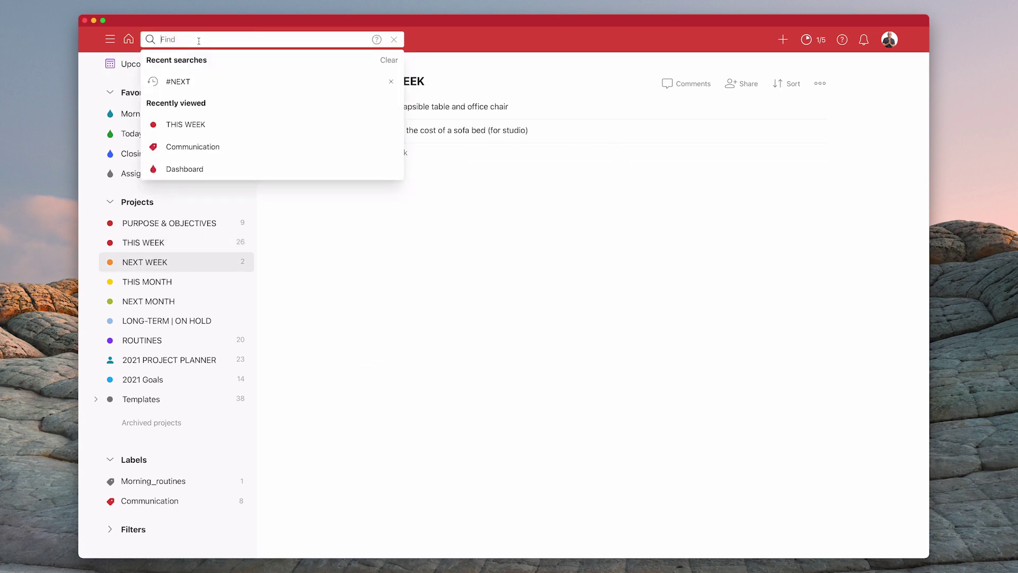
type("#NEXT")
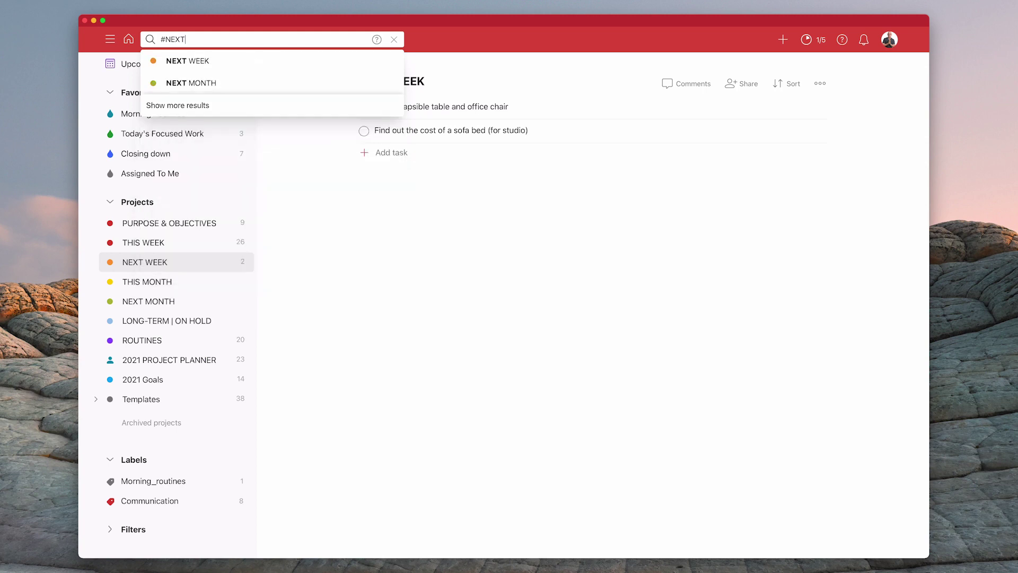
type(" WEEK ")
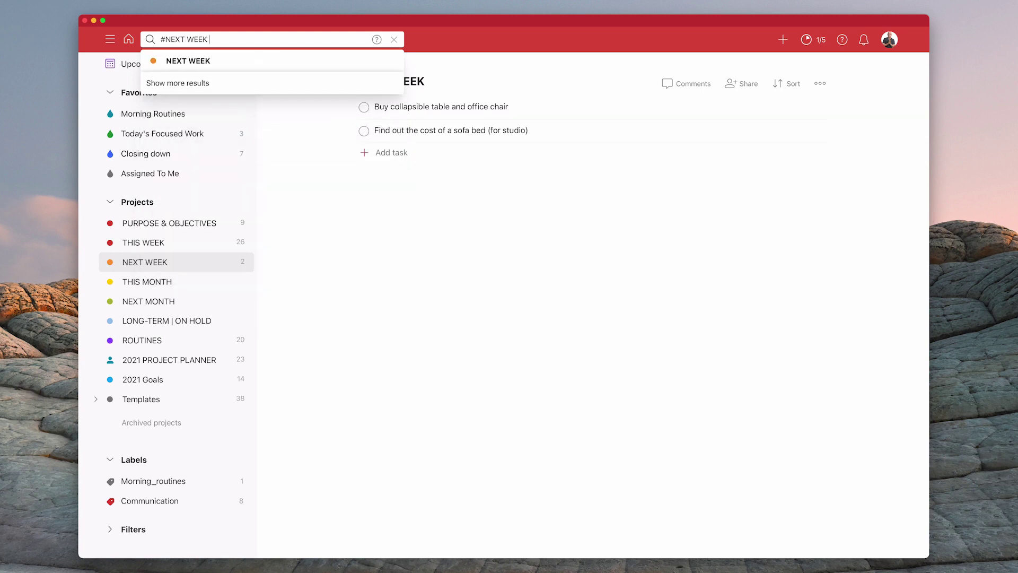
type("&")
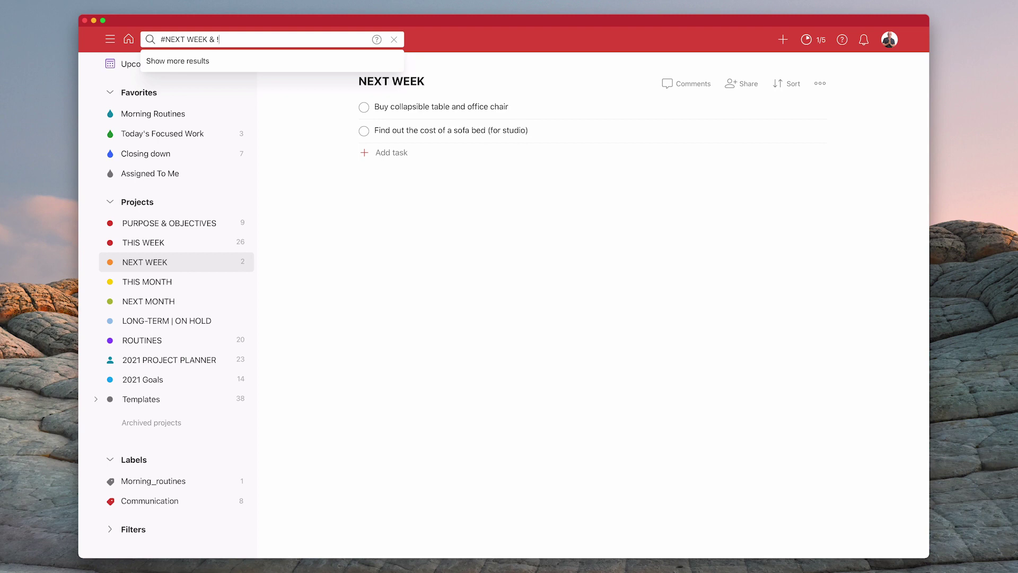
type(" !@Communications")
key("Return")
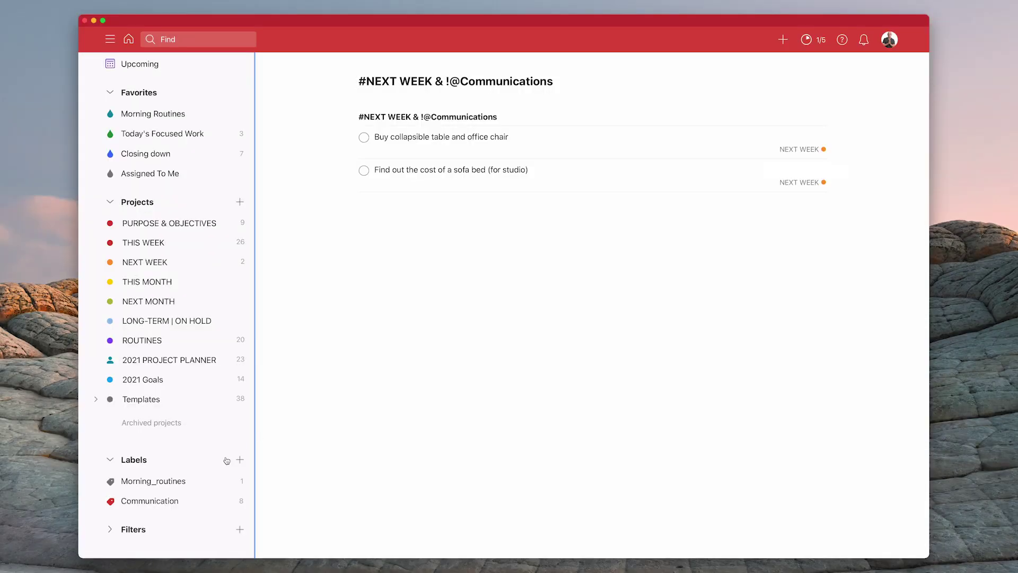
Step: Open the Communication label page showing its eight tasks due Monday
left_click(186, 502)
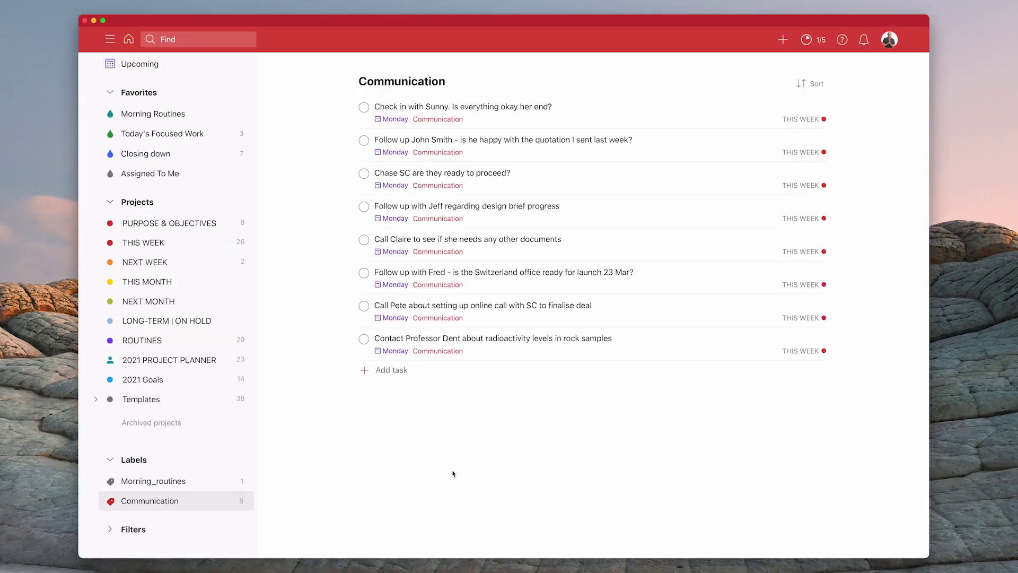